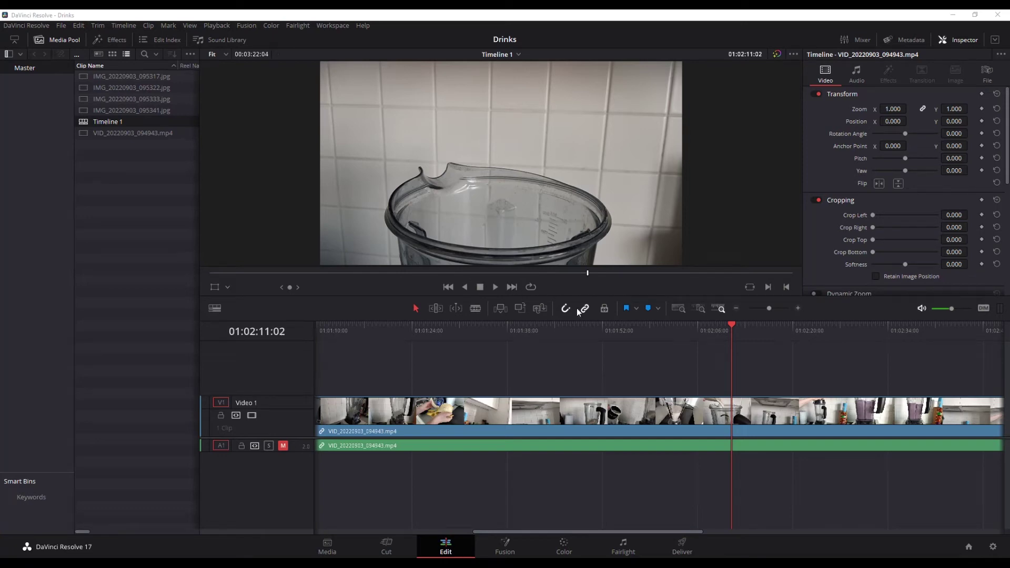
Scrub the Drinks timeline to 01:02:11:23, where milk starts pouring into the blender
{"action": "mouse_move", "coordinate": [732, 322]}
{"action": "left_mouse_down"}
{"action": "mouse_move", "coordinate": [715, 326]}
{"action": "mouse_move", "coordinate": [775, 321]}
{"action": "mouse_move", "coordinate": [738, 326]}
{"action": "left_mouse_up"}
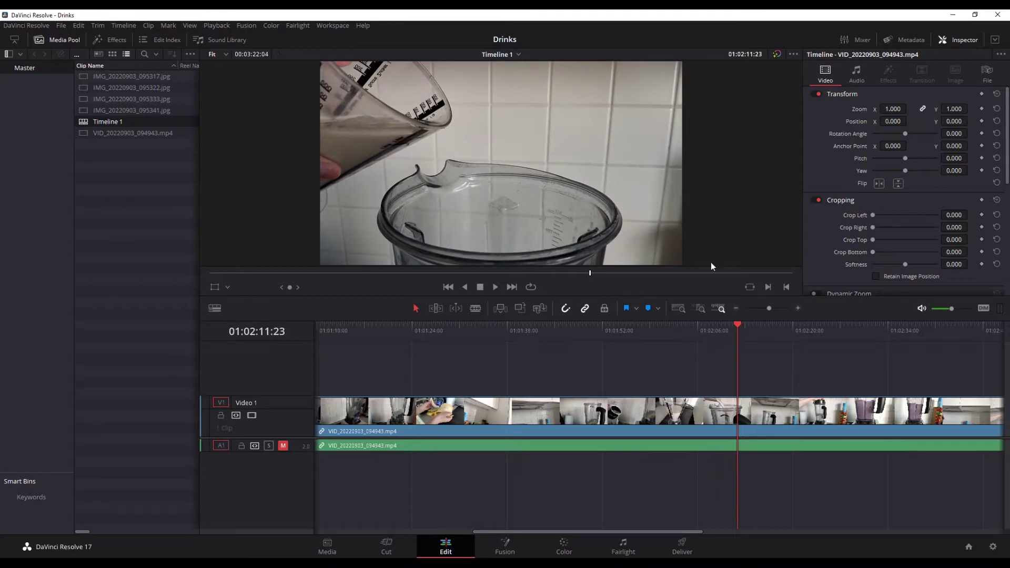
Select VID_20220903_094943.mp4, heighten the V1 track, and show its Retime Controls with Ctrl+R
{"action": "left_click", "coordinate": [731, 417]}
{"action": "left_click_drag", "start_coordinate": [305, 397], "coordinate": [306, 377]}
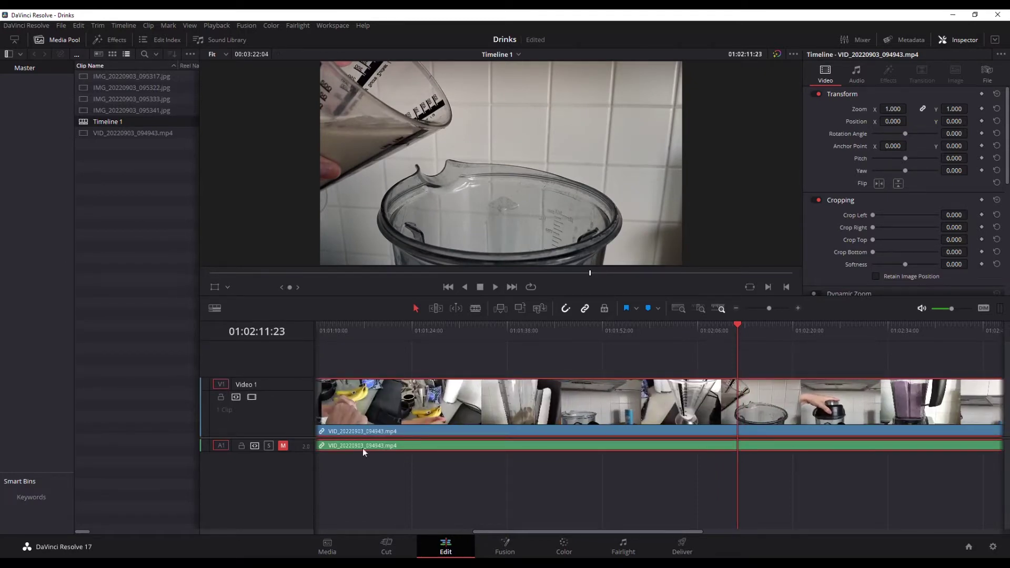
{"action": "key", "text": "ctrl+r"}
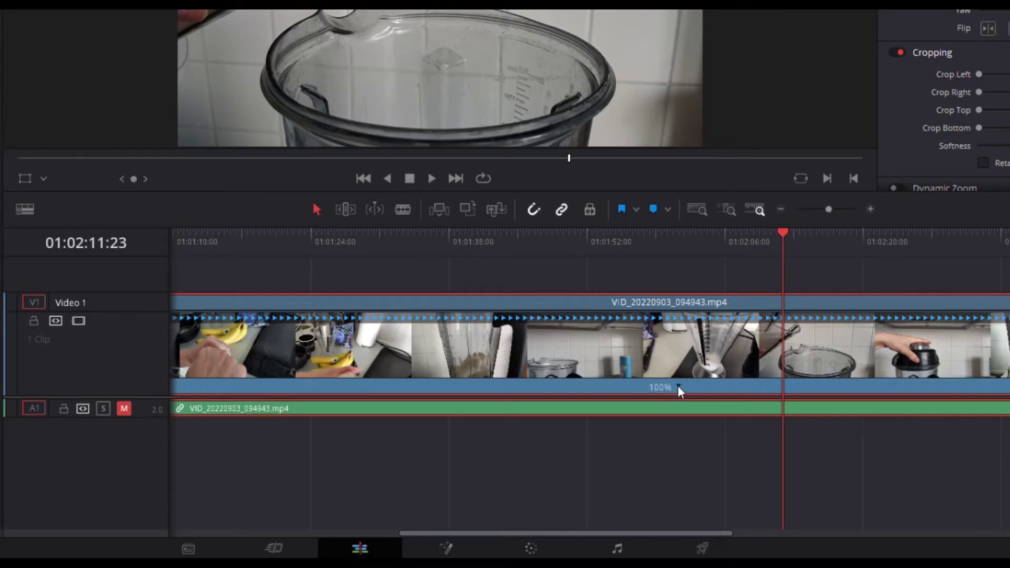
Add speed points at the start of the pour and at 01:02:15:01
{"action": "left_click", "coordinate": [677, 386]}
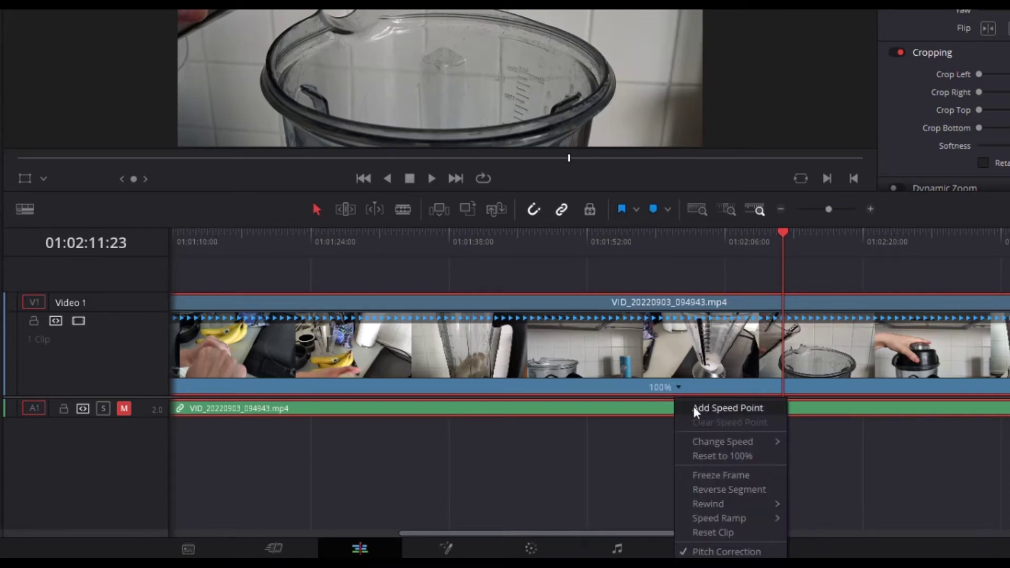
{"action": "left_click", "coordinate": [722, 407]}
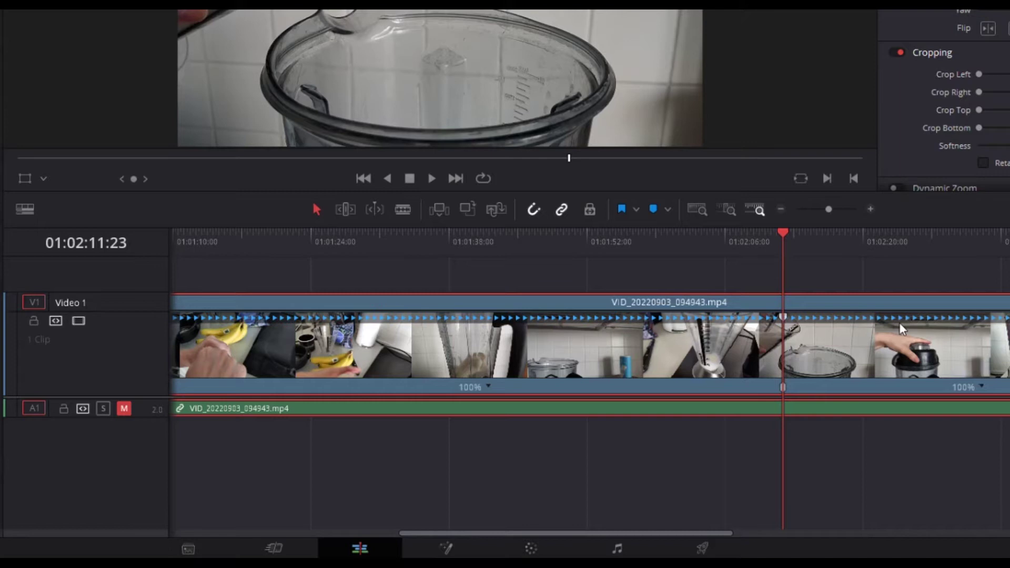
{"action": "left_click_drag", "start_coordinate": [787, 235], "coordinate": [814, 232]}
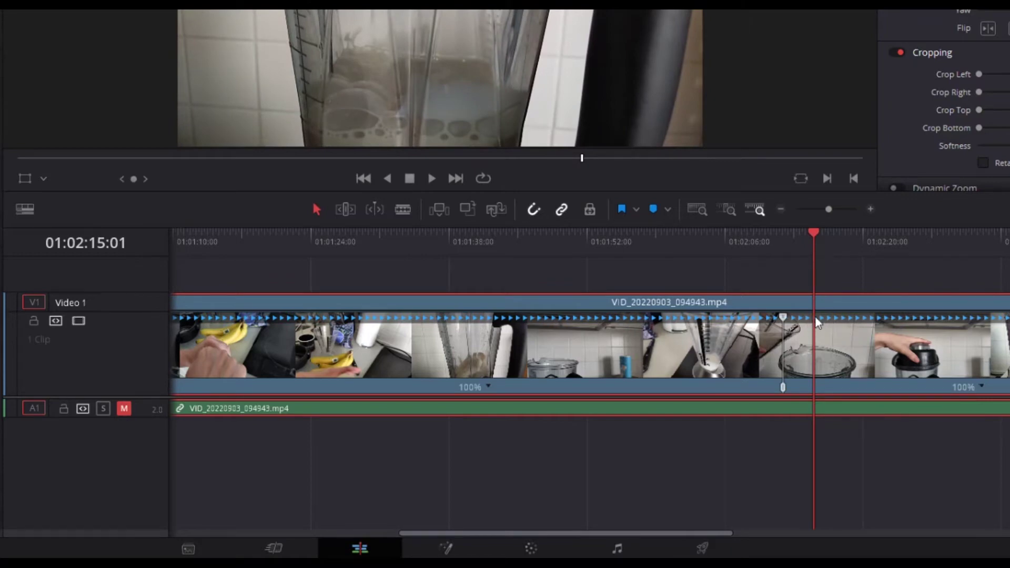
{"action": "left_click", "coordinate": [490, 386]}
{"action": "left_click", "coordinate": [502, 408]}
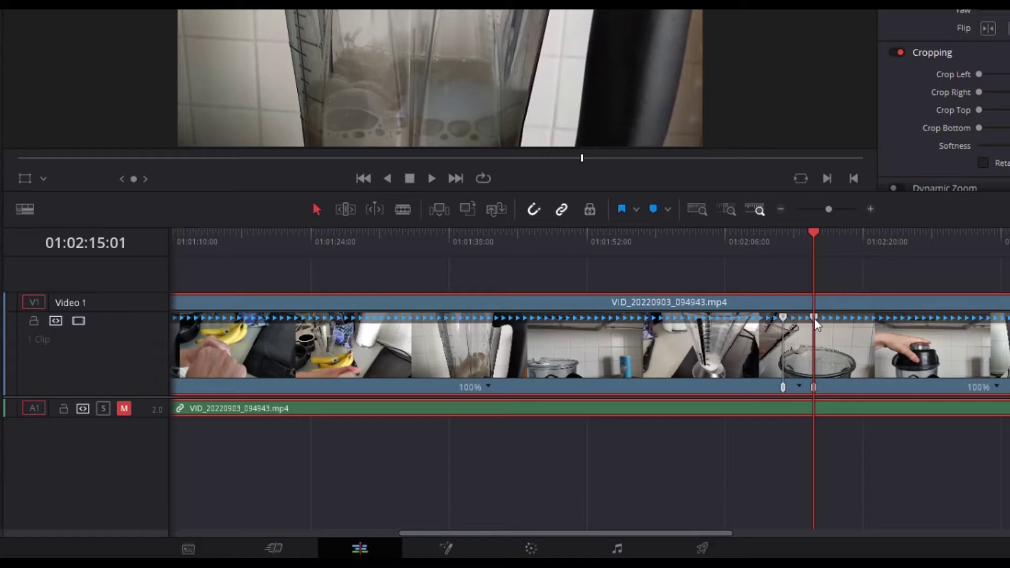
Zoom in on the pour section and change its speed to 50%
{"action": "left_click_drag", "start_coordinate": [500, 533], "coordinate": [583, 533]}
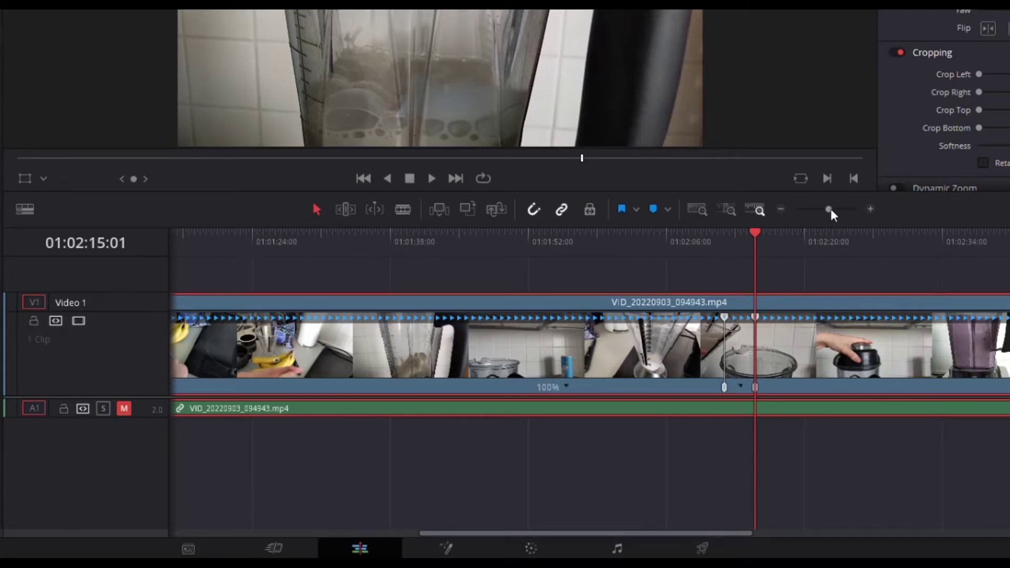
{"action": "left_click_drag", "start_coordinate": [831, 209], "coordinate": [840, 207]}
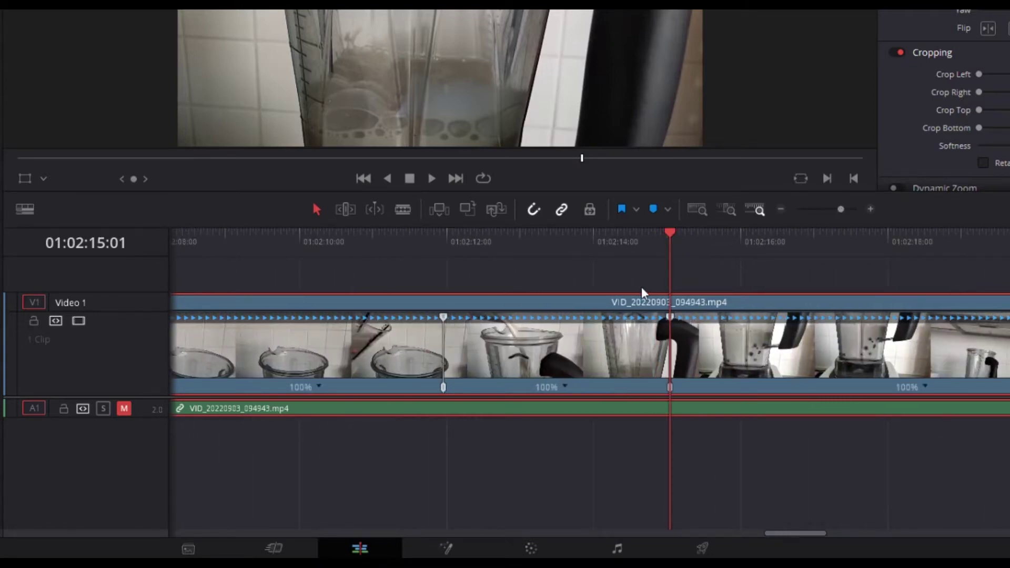
{"action": "left_click", "coordinate": [565, 387]}
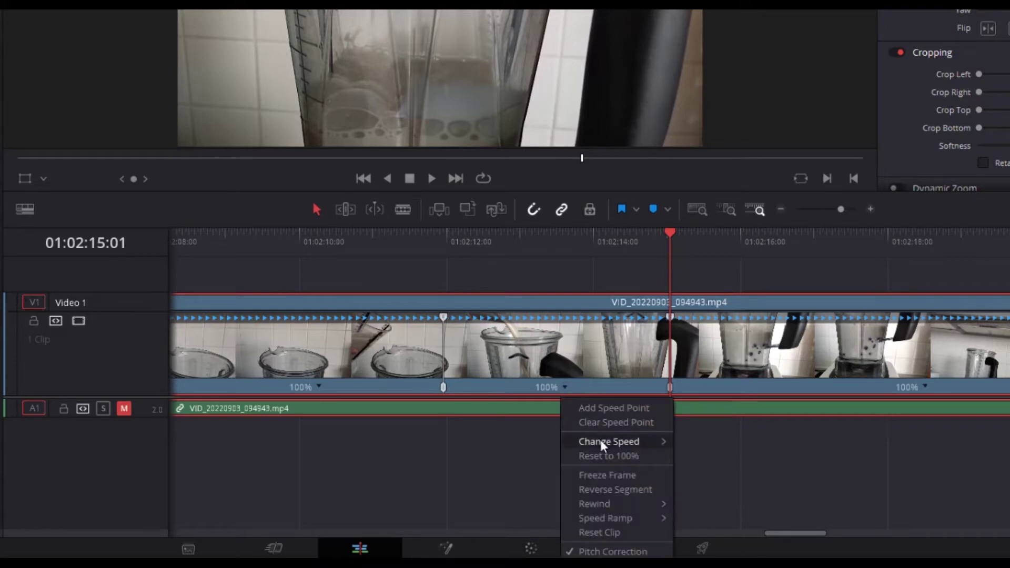
{"action": "mouse_move", "coordinate": [602, 445]}
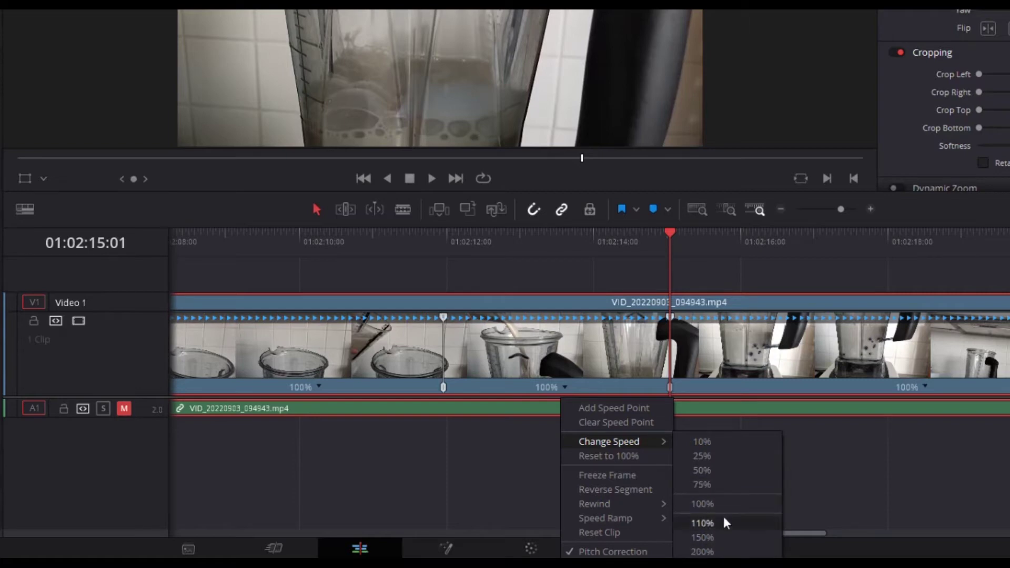
{"action": "left_click", "coordinate": [721, 475]}
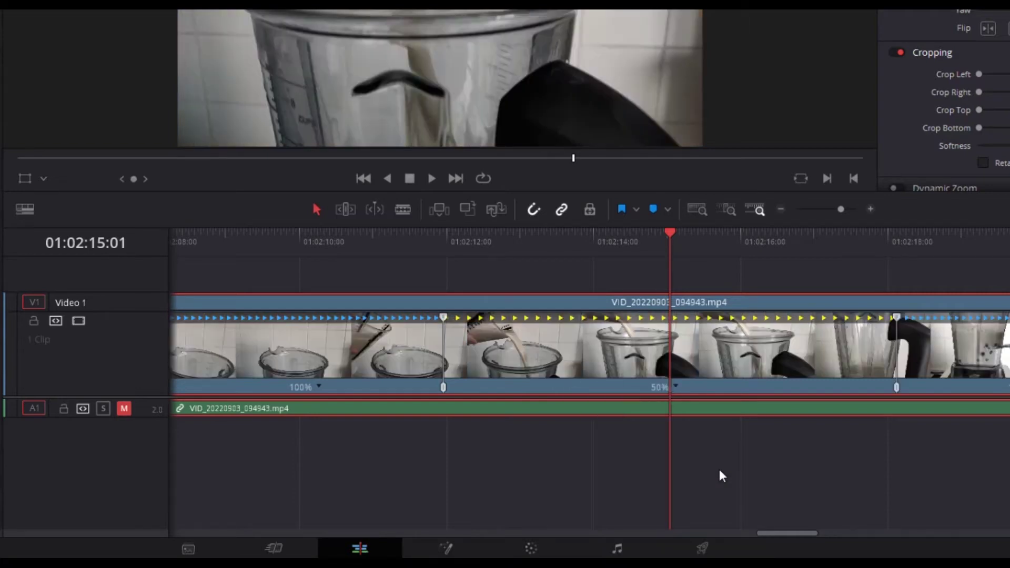
Play back the 50% pour from just before it begins
{"action": "left_click", "coordinate": [408, 249]}
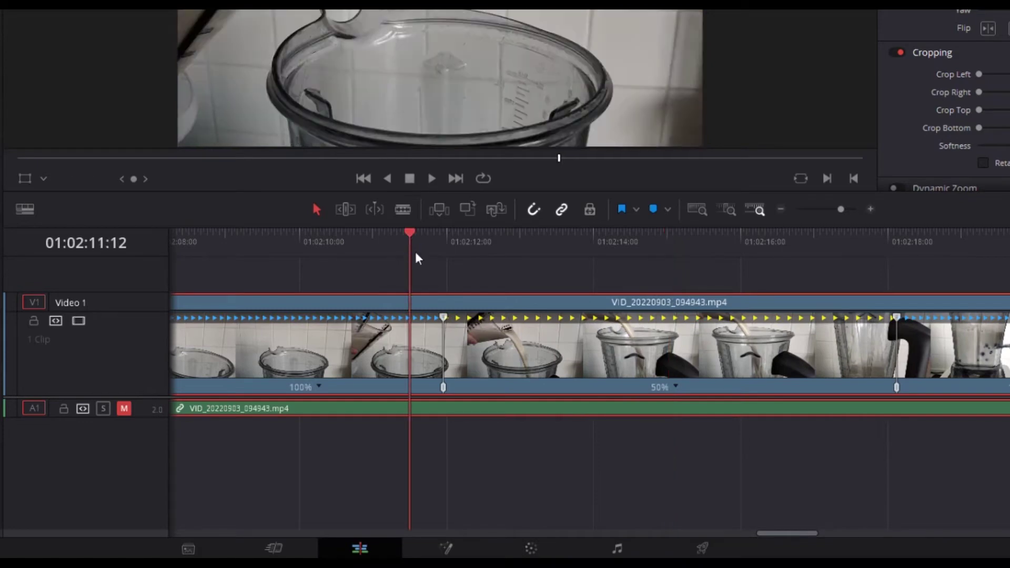
{"action": "key", "text": "space"}
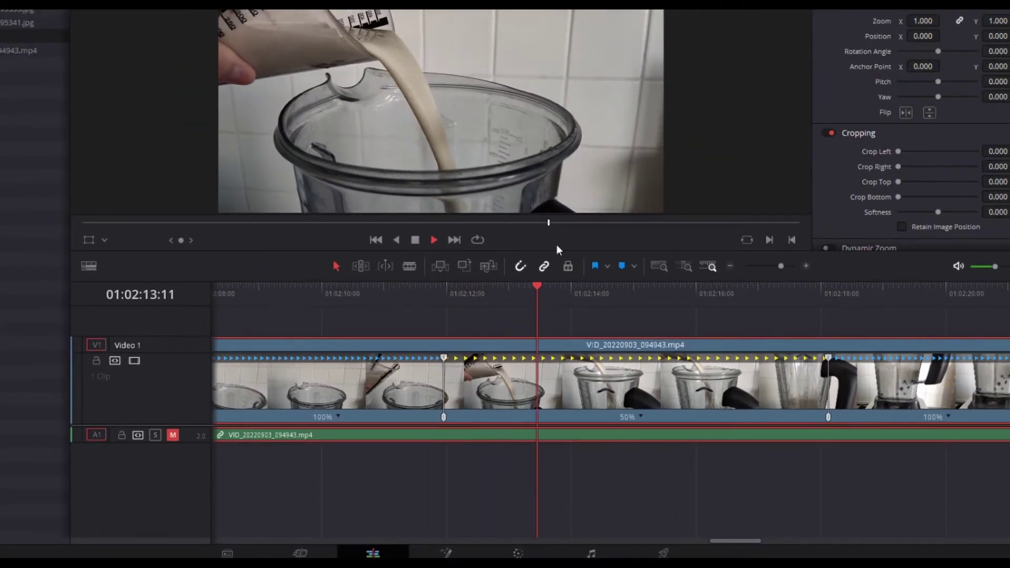
{"action": "key", "text": "space"}
Change the pour section's speed from 50% to 25%
{"action": "left_click", "coordinate": [641, 417]}
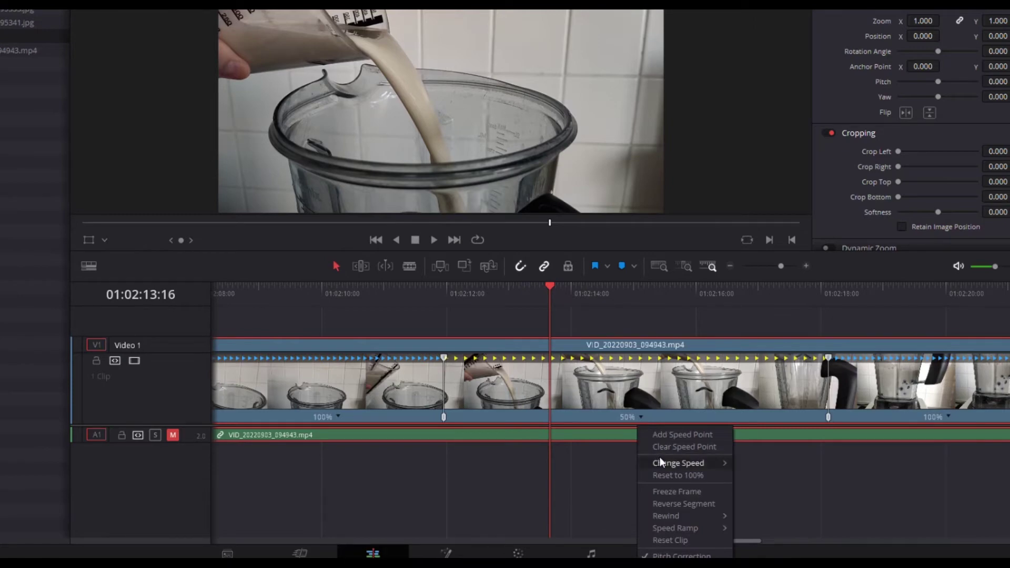
{"action": "mouse_move", "coordinate": [724, 463]}
{"action": "left_click", "coordinate": [752, 476]}
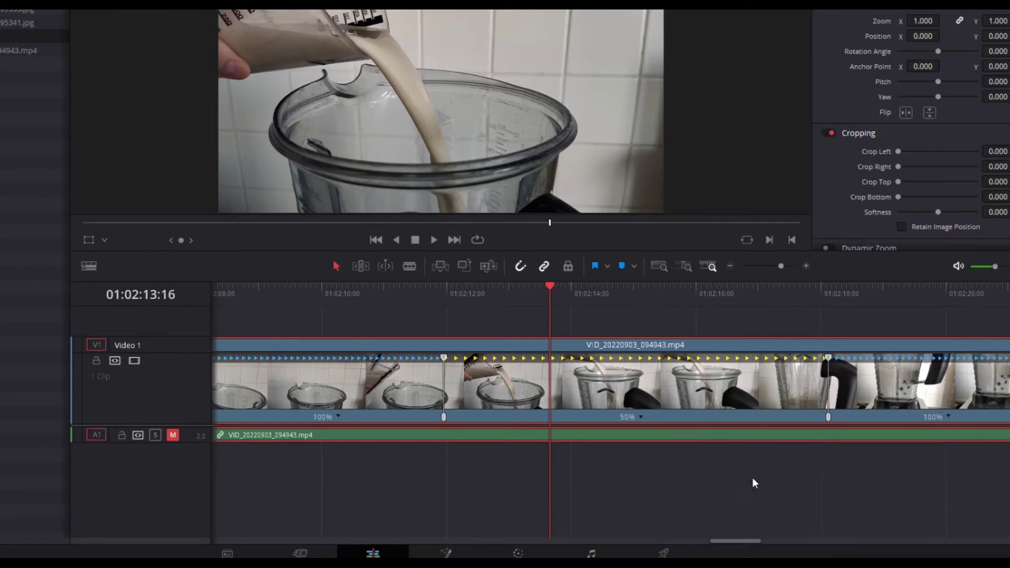
Play back and scrub through the 25% pour to review it
{"action": "left_click", "coordinate": [428, 289]}
{"action": "key", "text": "space"}
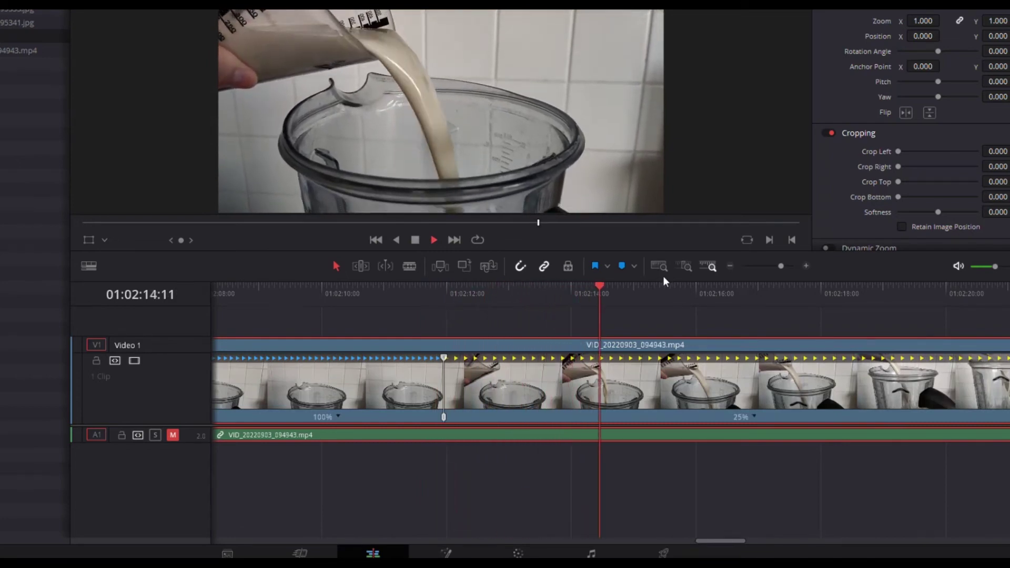
{"action": "key", "text": "space"}
{"action": "left_click_drag", "start_coordinate": [384, 290], "coordinate": [527, 311]}
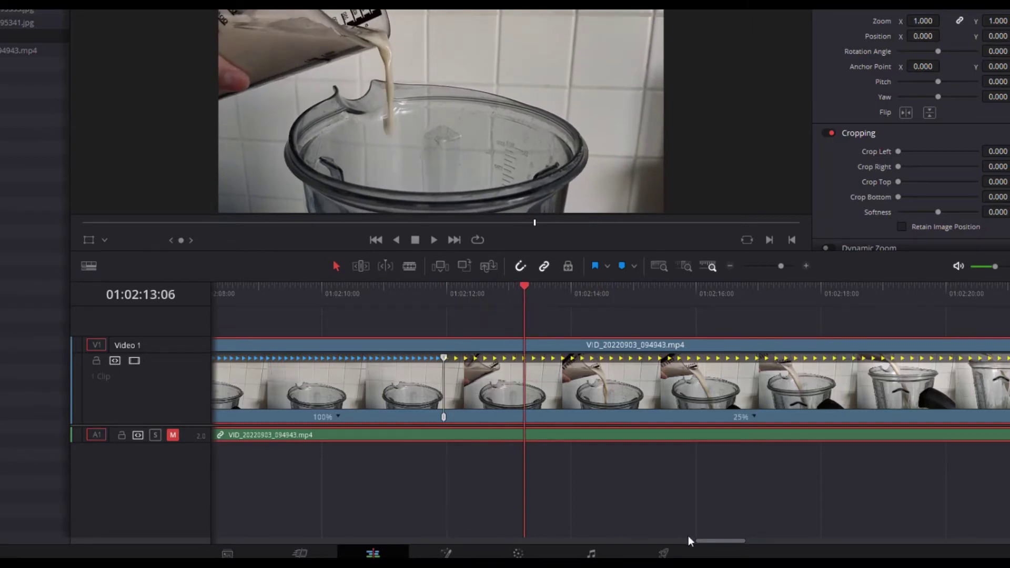
{"action": "left_click_drag", "start_coordinate": [706, 538], "coordinate": [715, 538]}
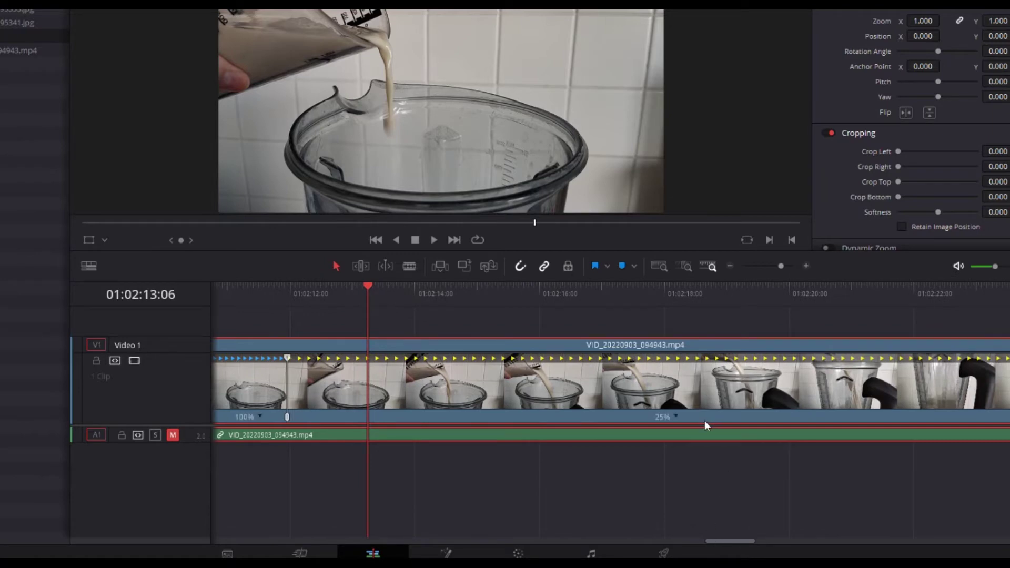
{"action": "scroll", "coordinate": [705, 421], "scroll_direction": "down", "scroll_amount": 2}
{"action": "scroll", "coordinate": [704, 420], "scroll_direction": "down", "scroll_amount": 2}
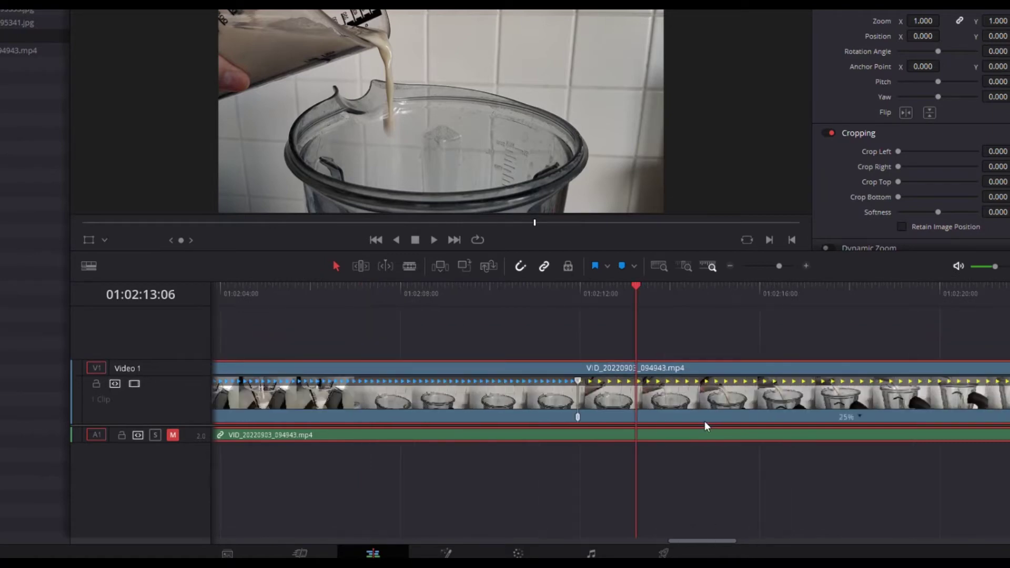
Drag the end speed point later until the pour section reads 20%, then scrub to check
{"action": "left_click_drag", "start_coordinate": [685, 536], "coordinate": [702, 536]}
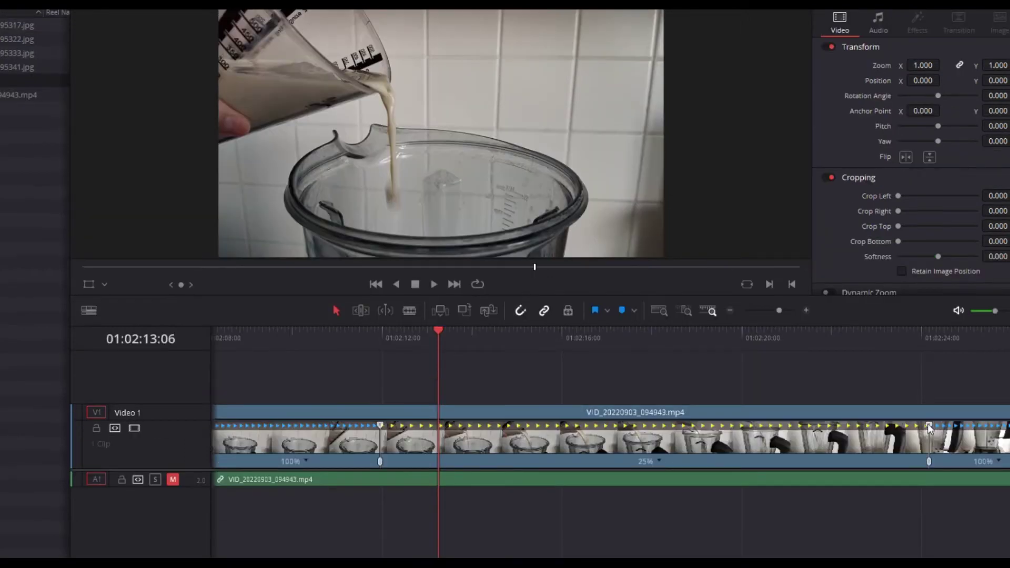
{"action": "left_click_drag", "start_coordinate": [934, 380], "coordinate": [922, 383]}
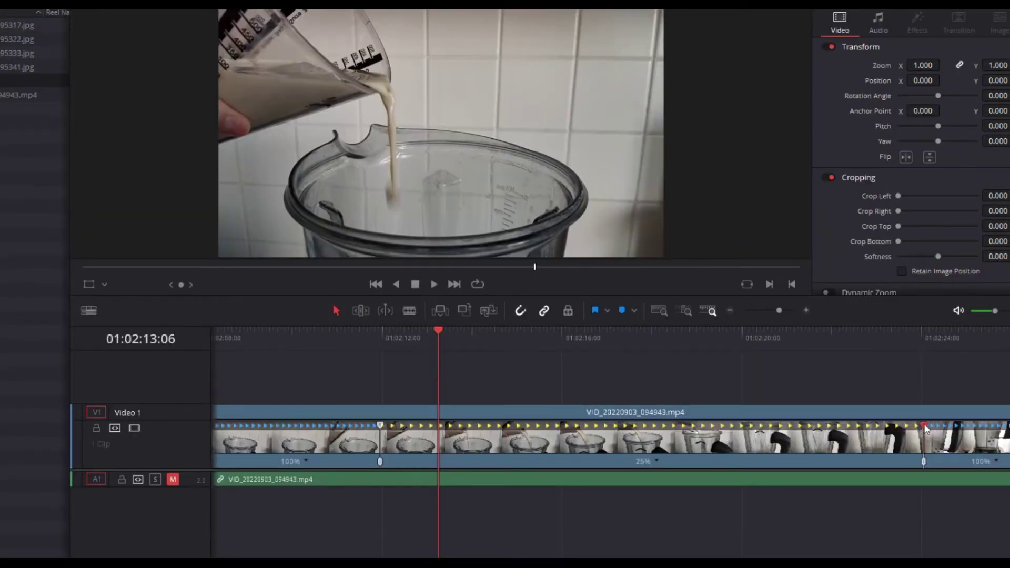
{"action": "left_click_drag", "start_coordinate": [923, 429], "coordinate": [991, 425]}
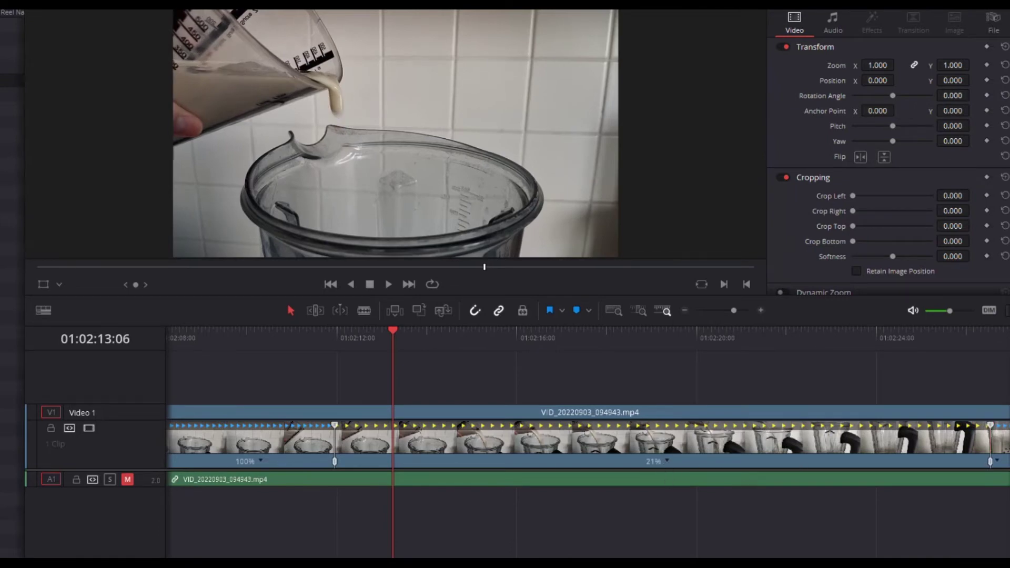
{"action": "scroll", "coordinate": [842, 437], "scroll_direction": "right", "scroll_amount": 3}
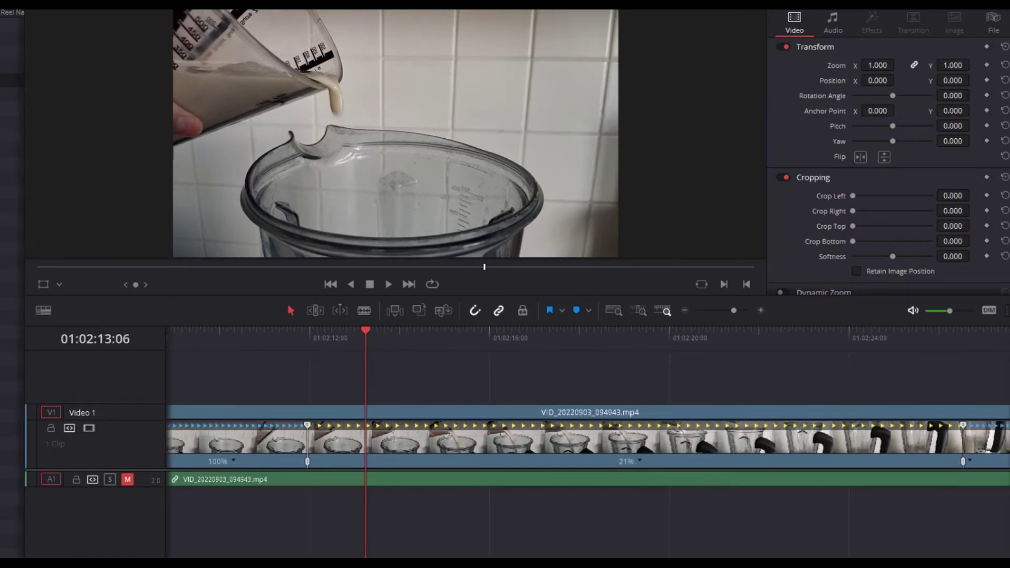
{"action": "left_click_drag", "start_coordinate": [875, 426], "coordinate": [918, 421]}
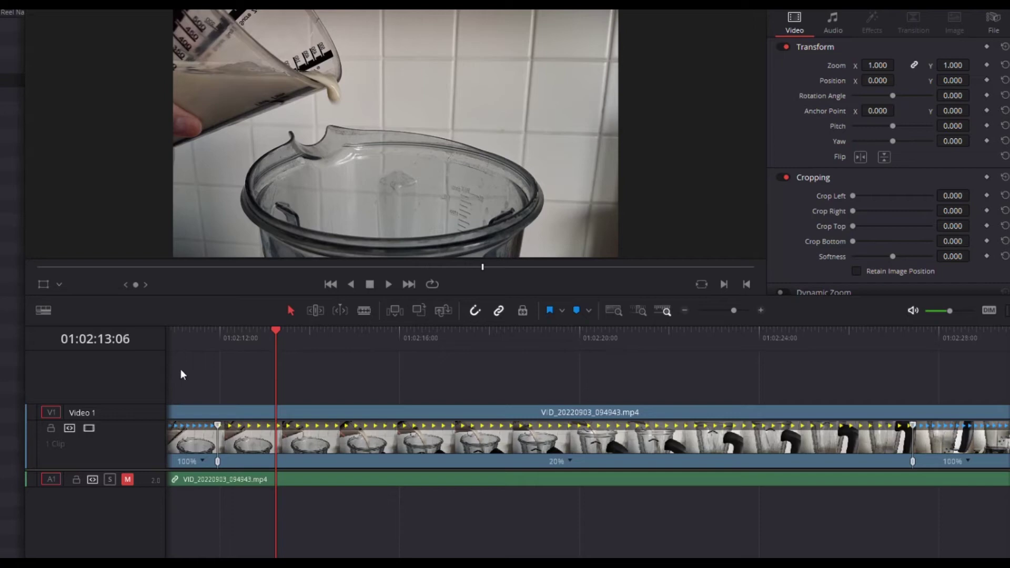
{"action": "left_click", "coordinate": [200, 342]}
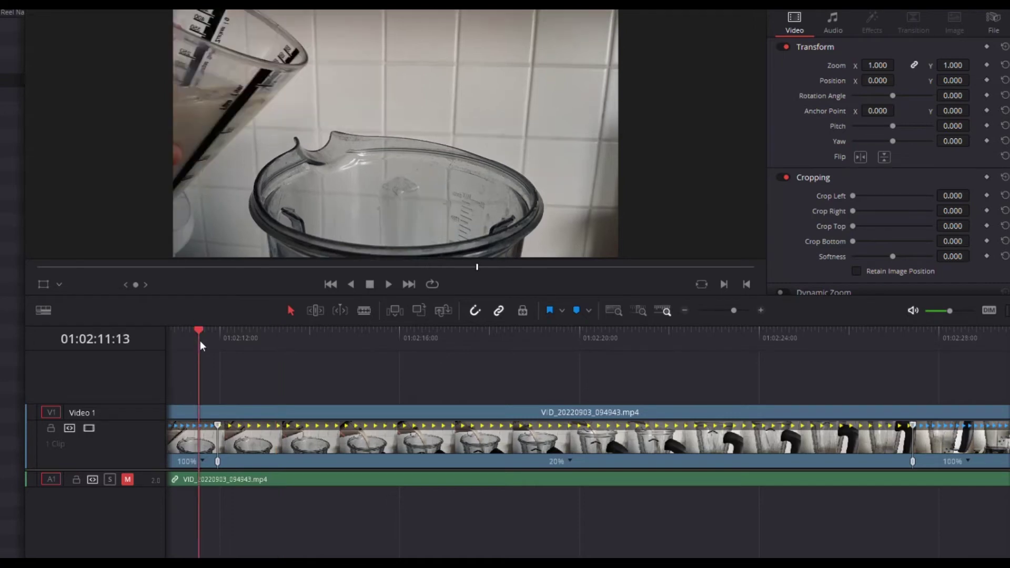
{"action": "left_click_drag", "start_coordinate": [200, 339], "coordinate": [262, 340]}
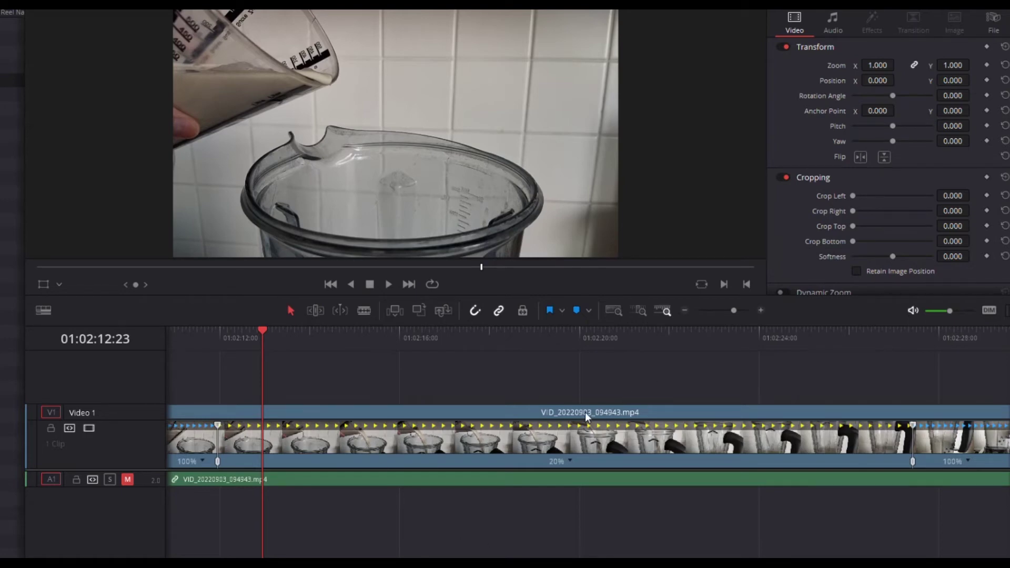
Show the Retime Curve beneath the kitchen clip and enlarge the timeline area
{"action": "right_click", "coordinate": [560, 447]}
{"action": "right_click", "coordinate": [574, 437]}
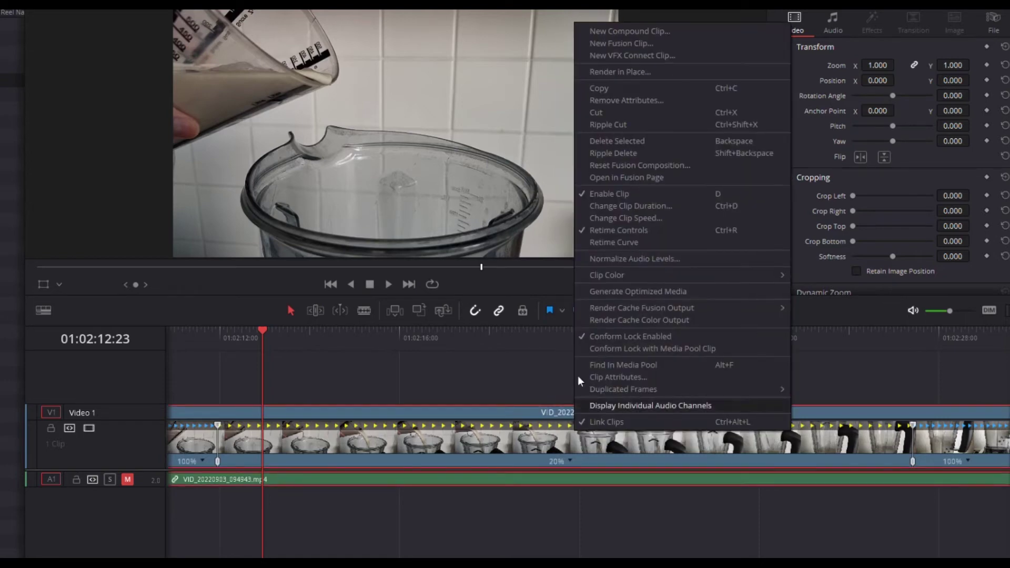
{"action": "left_click", "coordinate": [605, 242]}
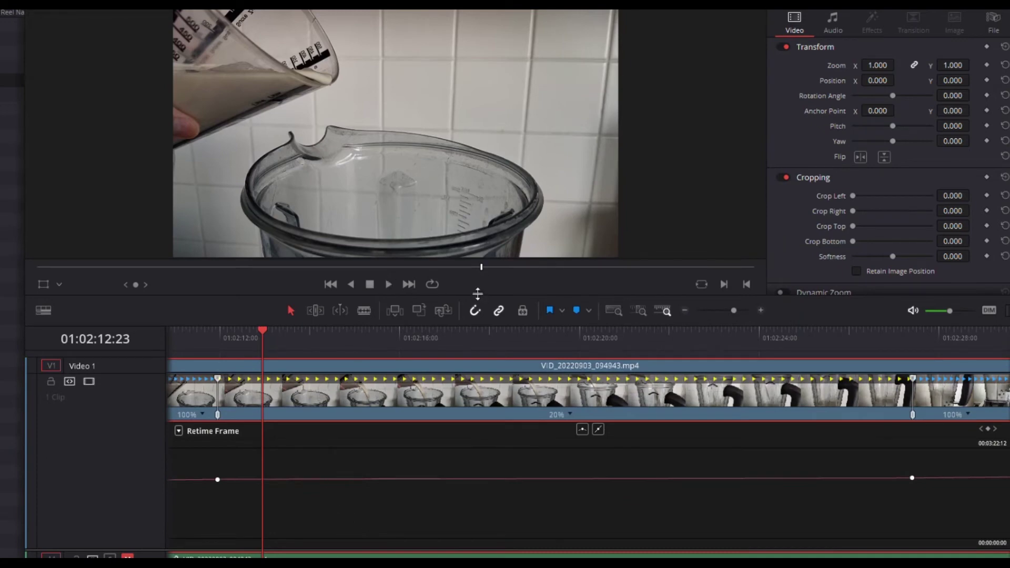
{"action": "left_click_drag", "start_coordinate": [477, 294], "coordinate": [454, 215]}
{"action": "left_click", "coordinate": [459, 377]}
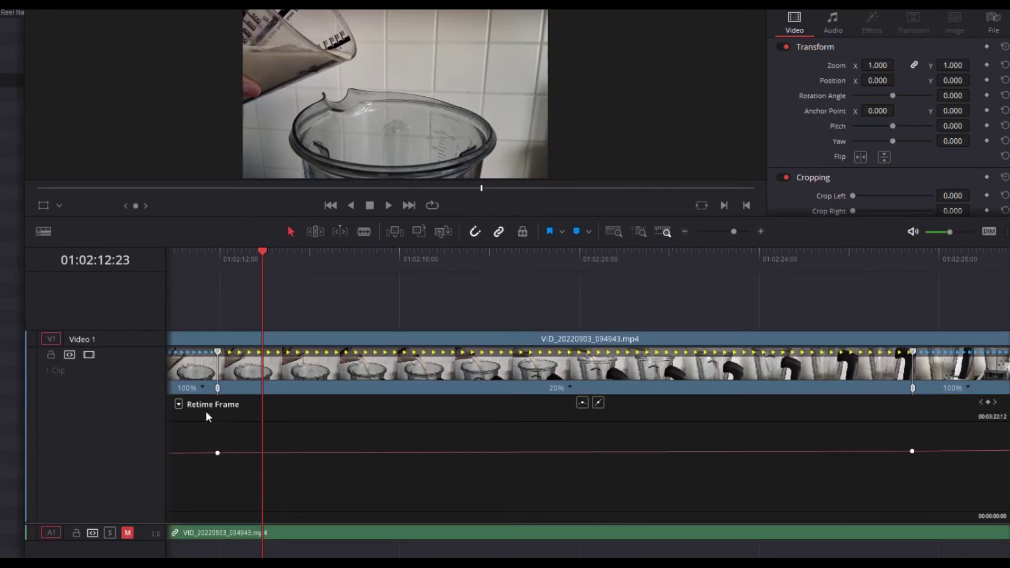
Display only the Retime Speed curve instead of all curves
{"action": "left_click", "coordinate": [179, 404]}
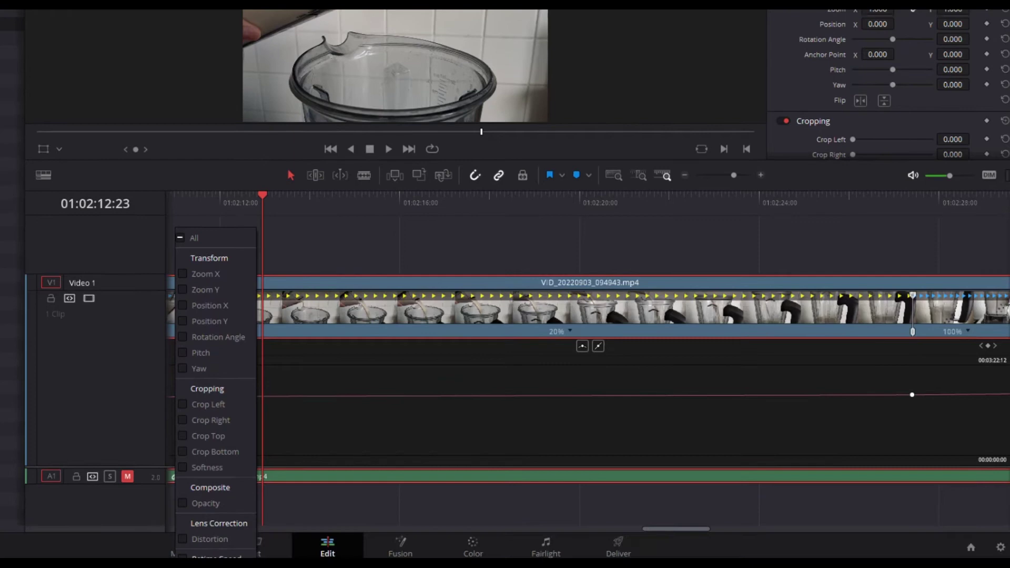
{"action": "left_click", "coordinate": [180, 228]}
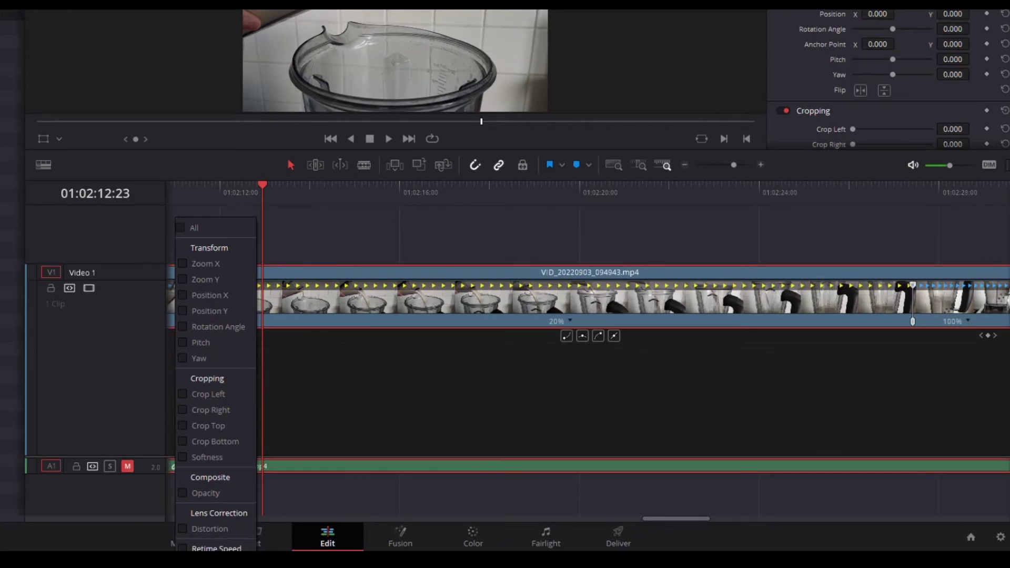
{"action": "left_click", "coordinate": [182, 548]}
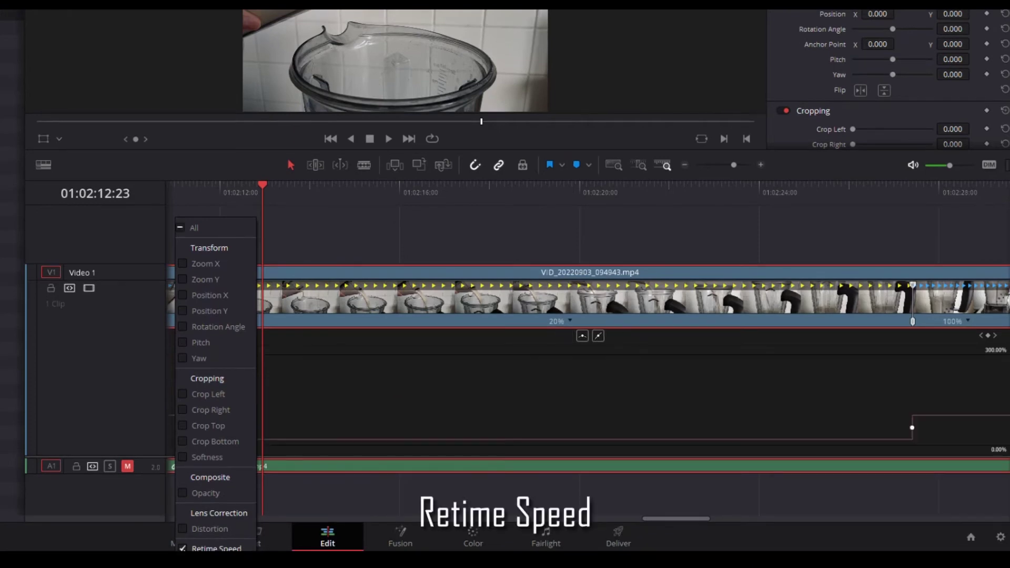
{"action": "left_click", "coordinate": [359, 227]}
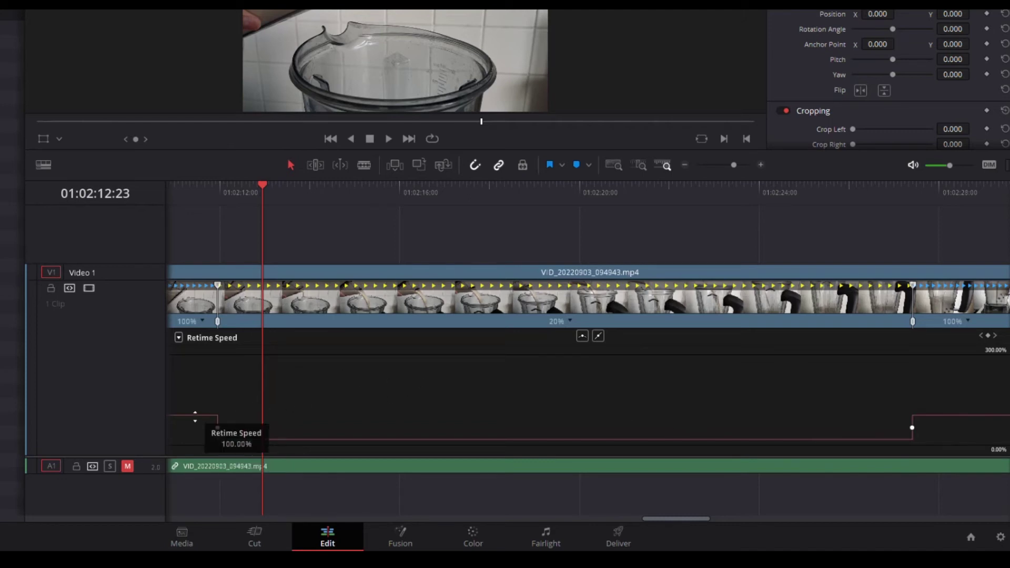
Select the left retime speed keyframe and give it eased interpolation
{"action": "mouse_move", "coordinate": [219, 441]}
{"action": "left_click", "coordinate": [211, 317]}
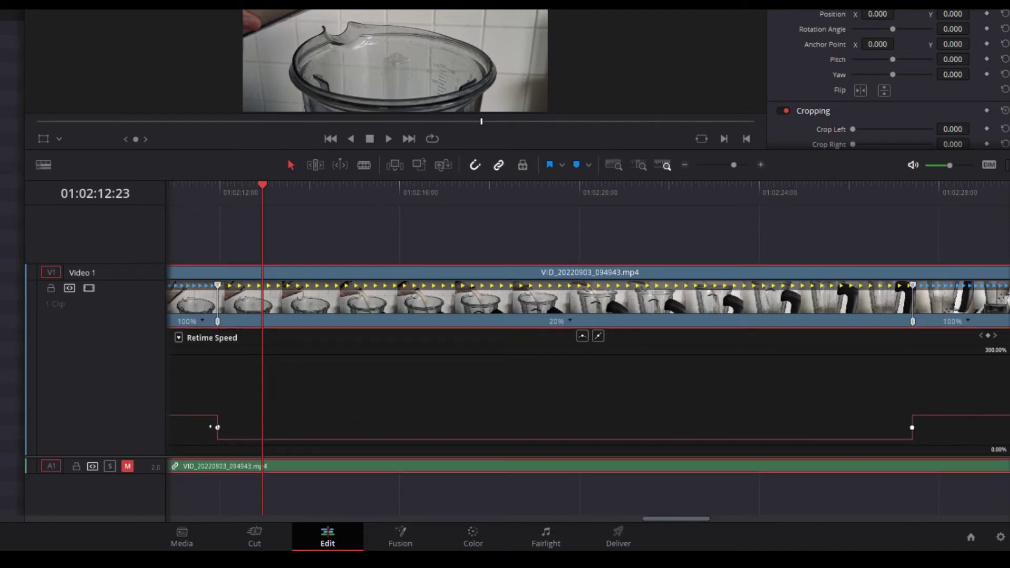
{"action": "left_click", "coordinate": [218, 427]}
{"action": "left_click", "coordinate": [583, 336]}
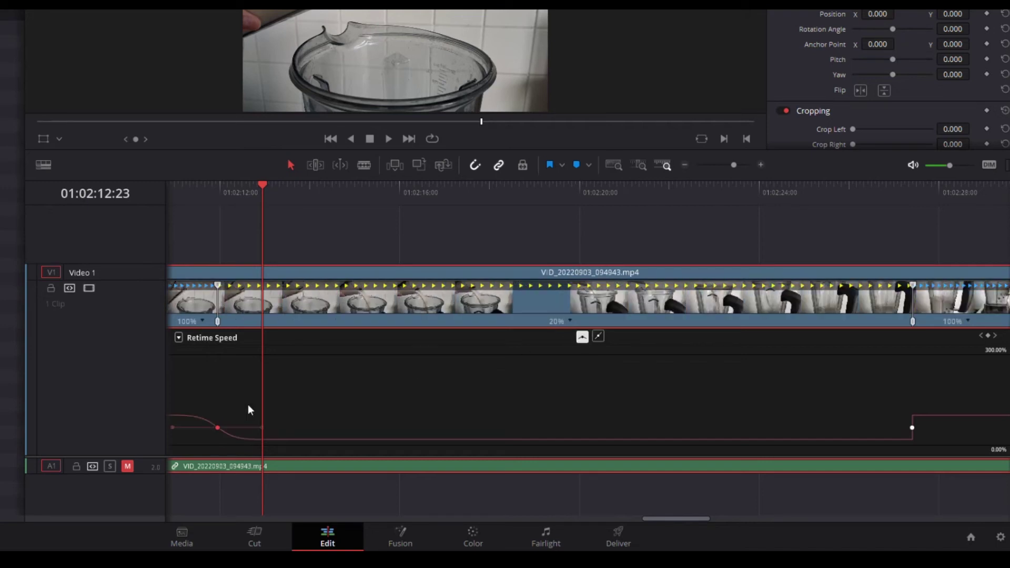
Drag the left keyframe's bezier handle to make the slow-down more gradual
{"action": "left_click", "coordinate": [176, 418]}
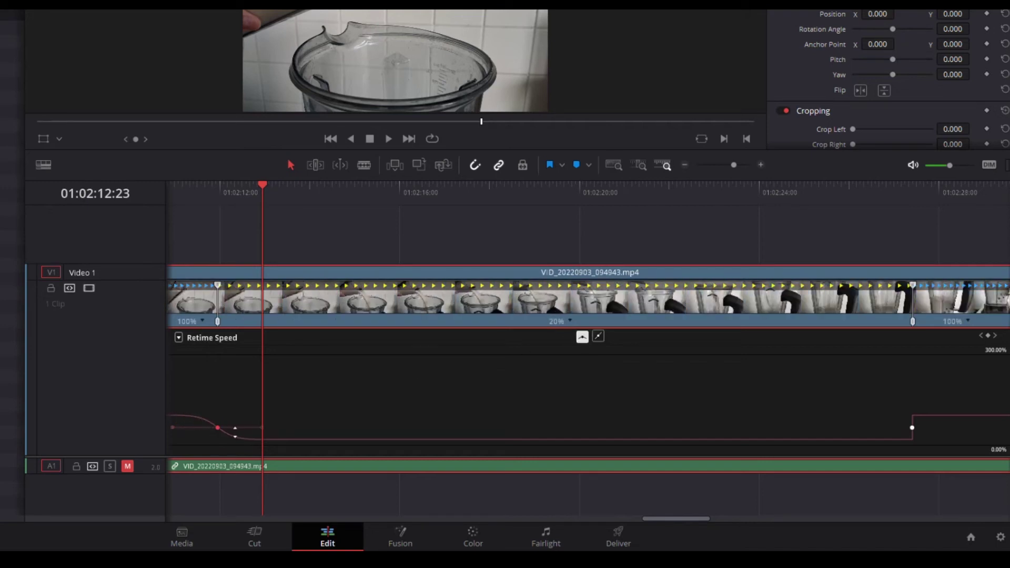
{"action": "left_click", "coordinate": [186, 193]}
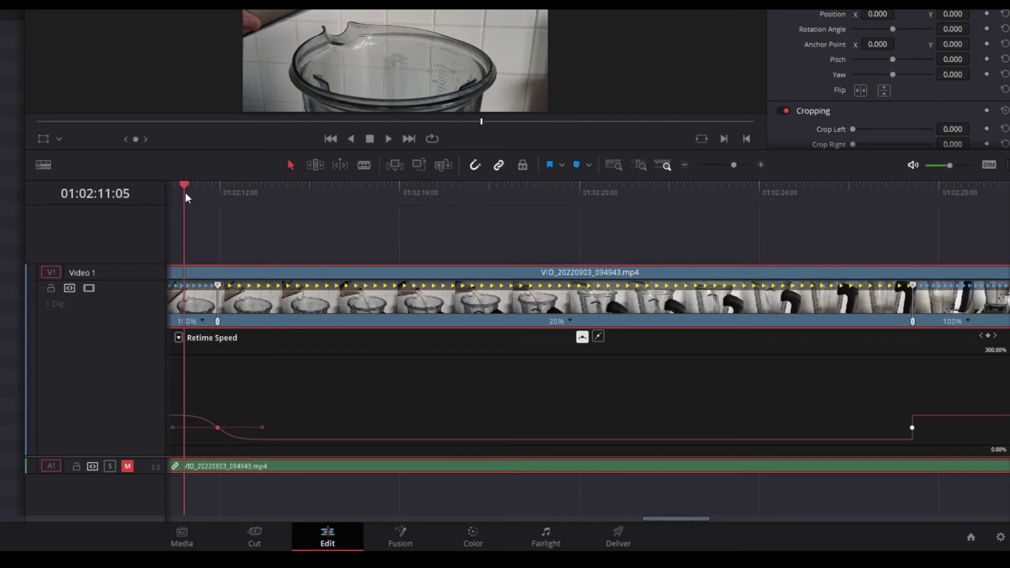
{"action": "left_click_drag", "start_coordinate": [185, 192], "coordinate": [278, 208]}
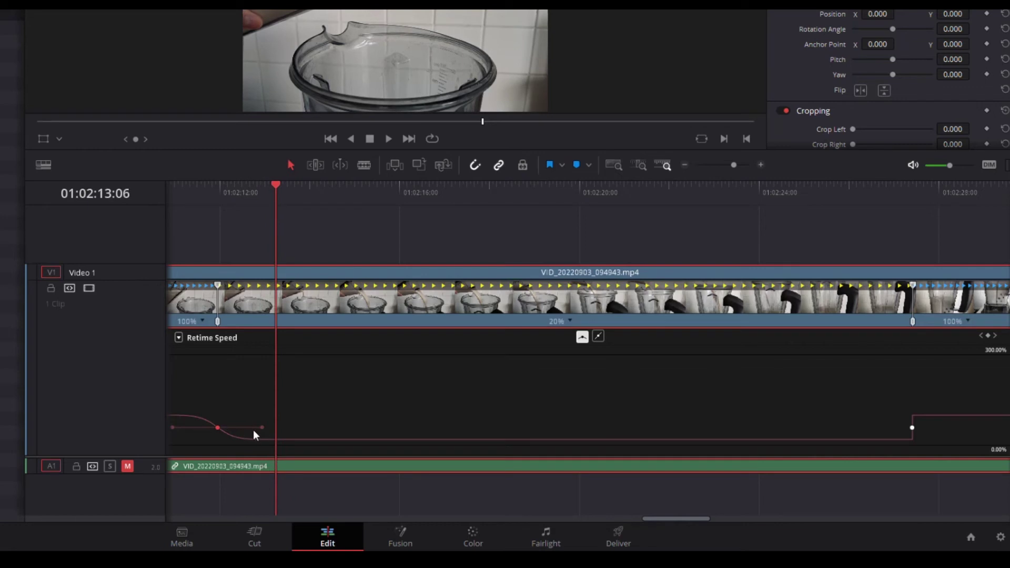
{"action": "left_click_drag", "start_coordinate": [263, 429], "coordinate": [238, 427]}
Ease the right speed keyframe and shorten its handle for a steeper return to full speed
{"action": "left_click", "coordinate": [912, 427]}
{"action": "left_click", "coordinate": [585, 336]}
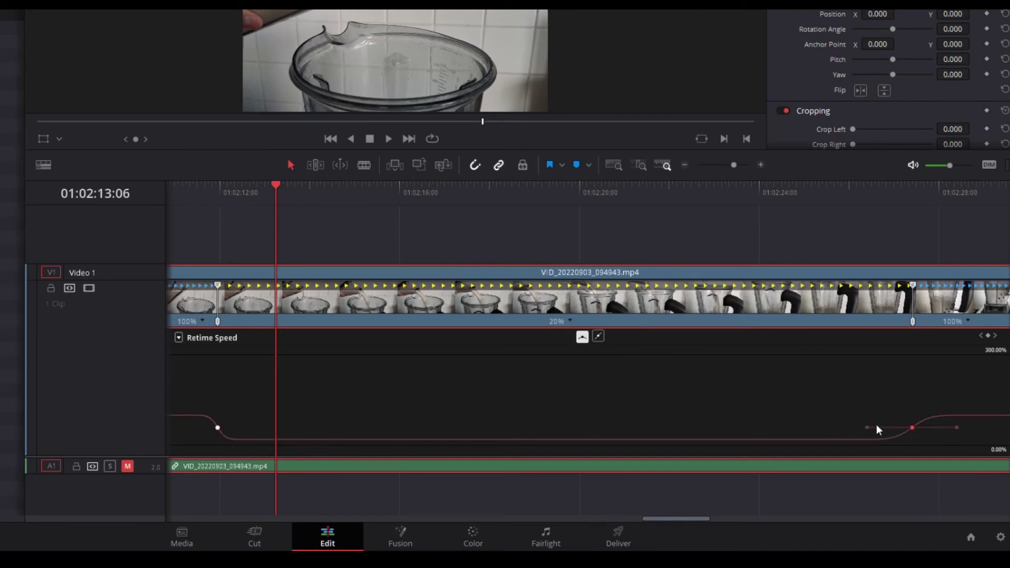
{"action": "left_click_drag", "start_coordinate": [956, 426], "coordinate": [926, 427]}
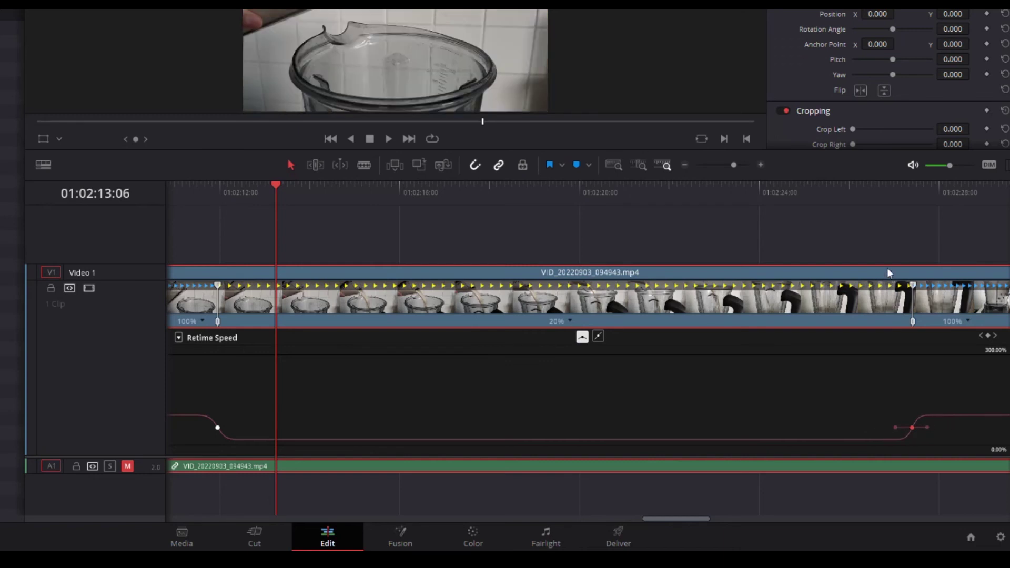
{"action": "left_click_drag", "start_coordinate": [882, 200], "coordinate": [843, 204]}
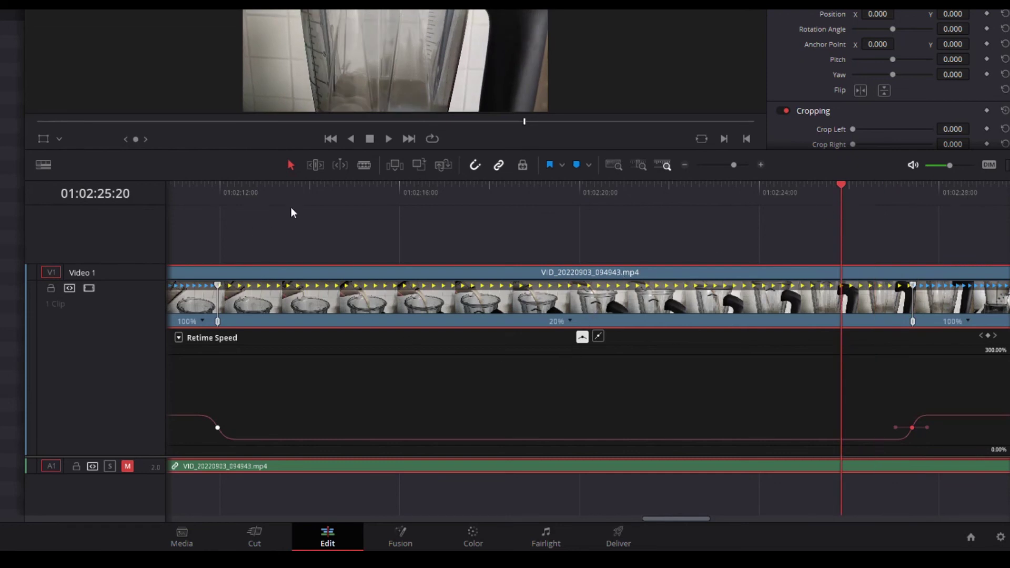
Raise the flat slow section of the Retime Speed curve to 32% speed
{"action": "mouse_move", "coordinate": [532, 439]}
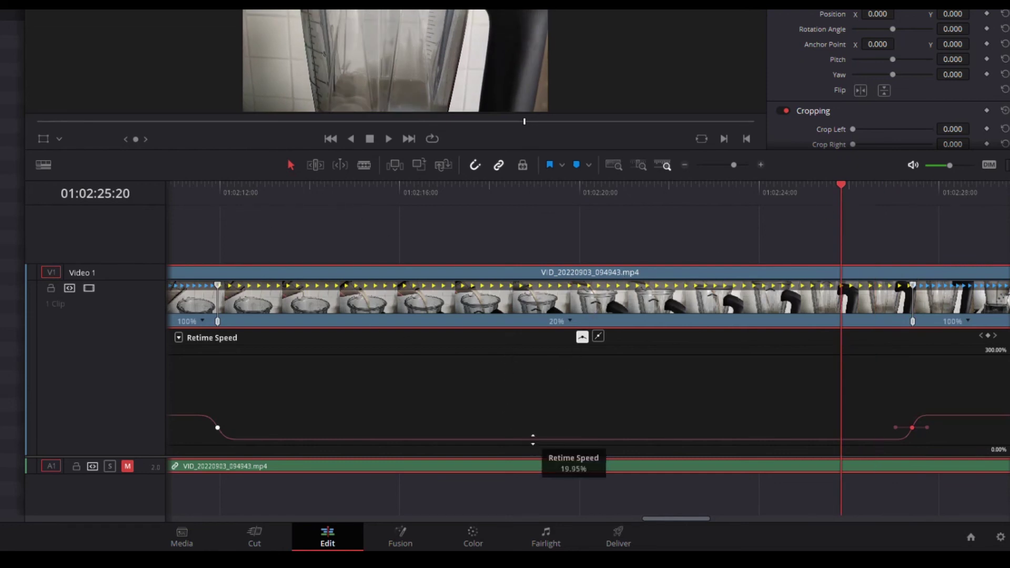
{"action": "left_click_drag", "start_coordinate": [533, 440], "coordinate": [345, 421]}
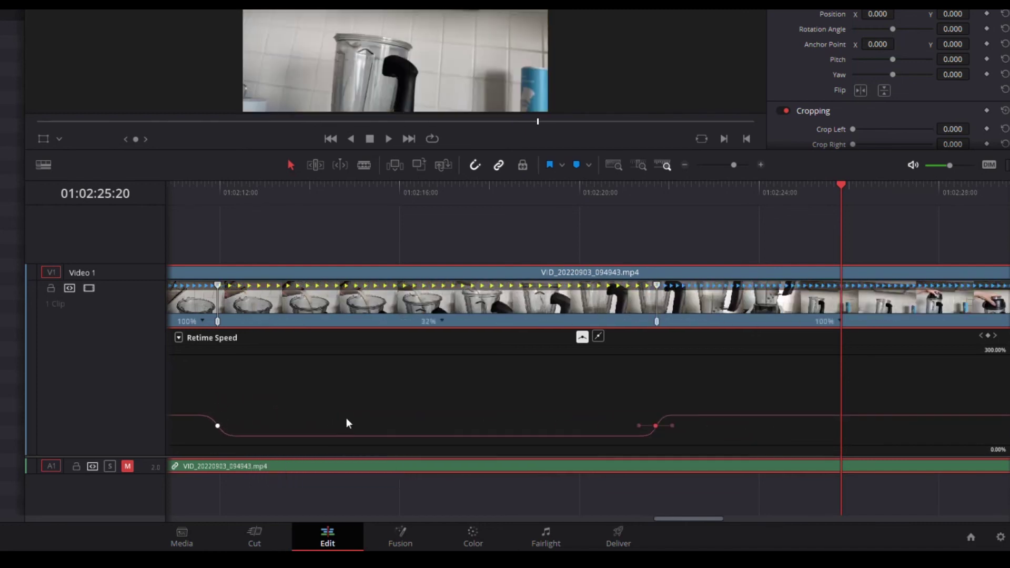